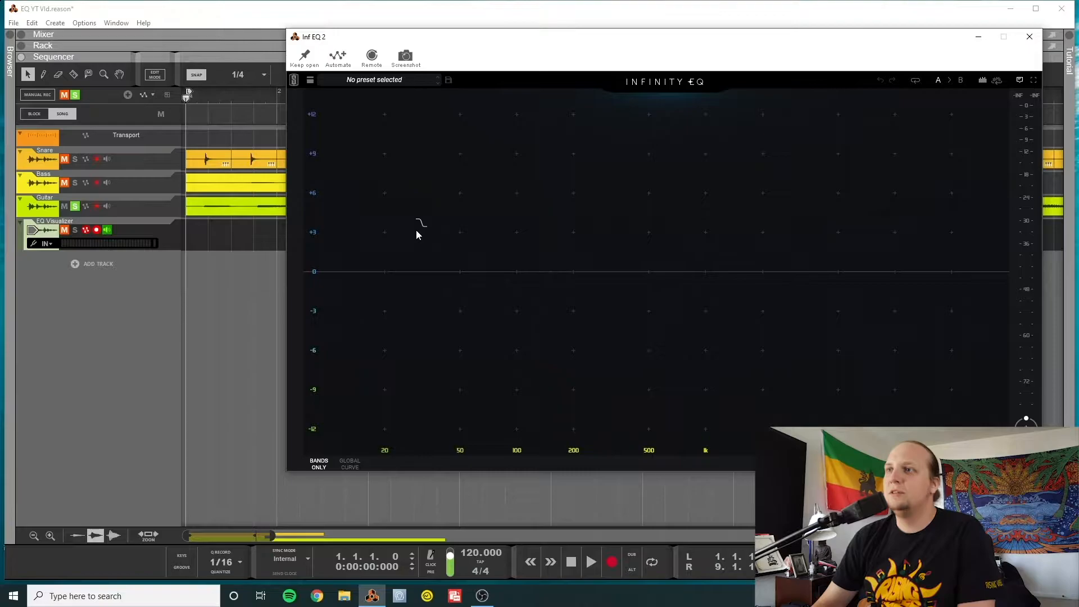
Play the soloed guitar and add a high-shelf cut of about 11.5 dB at 1.60 kHz, stopping playback after listening
left_click(591, 563)
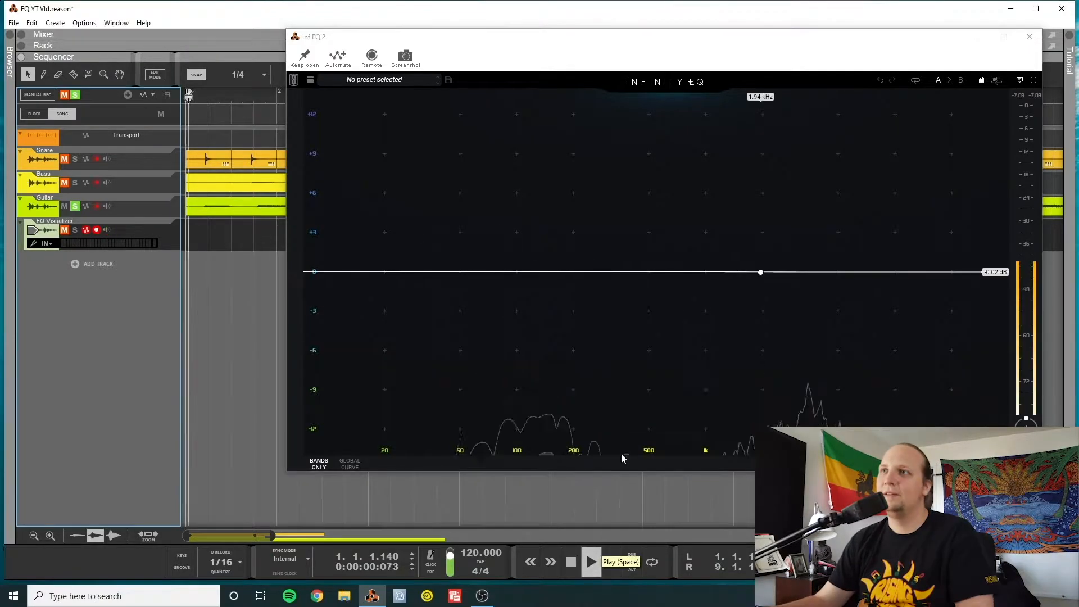
left_click(761, 273)
left_click_drag(762, 276, 745, 422)
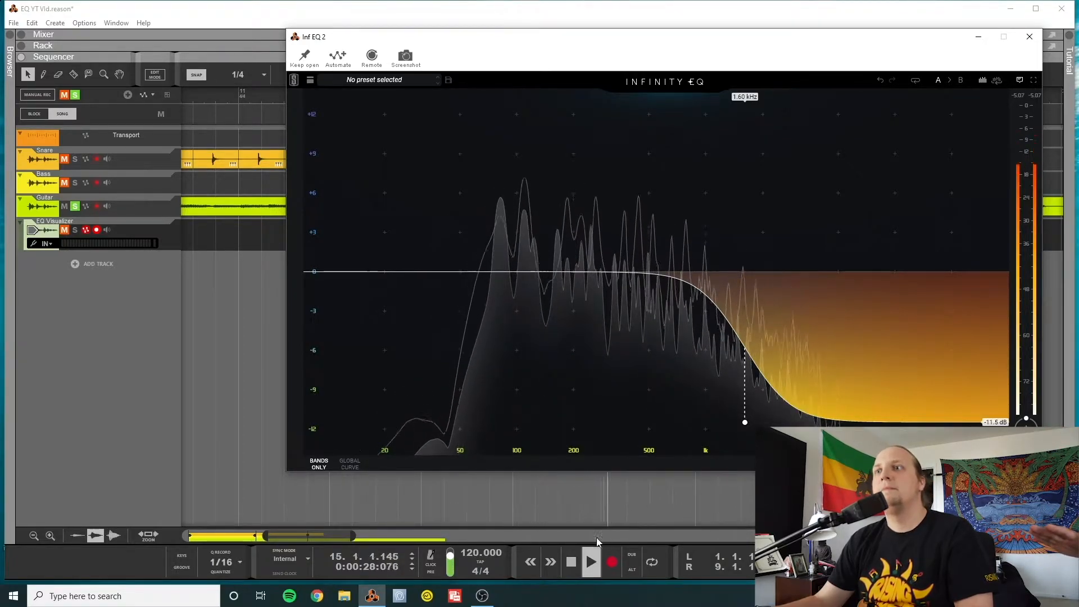
left_click(571, 561)
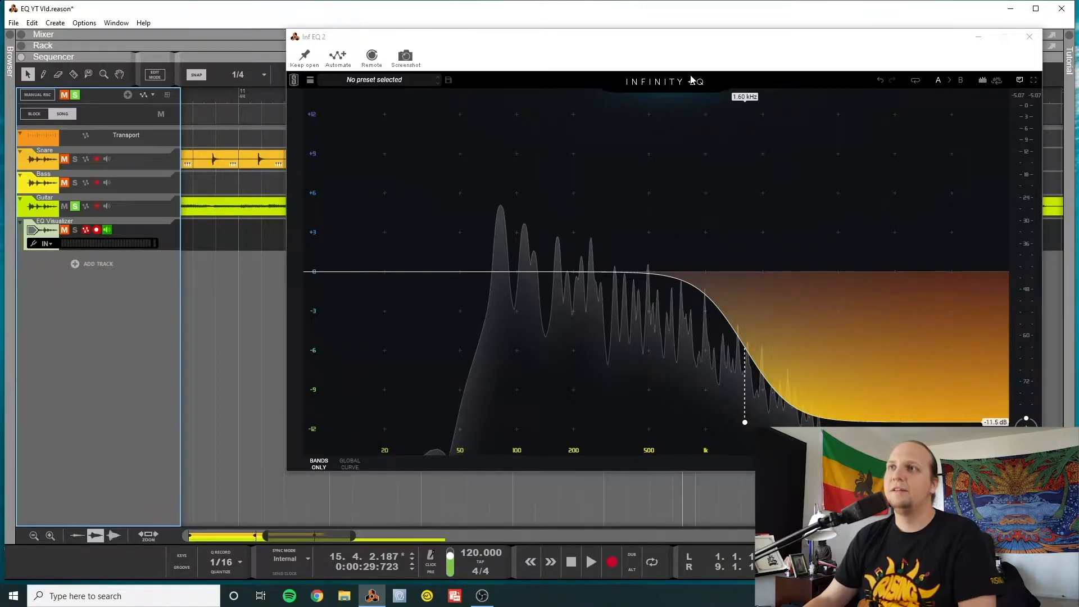
Open the Bass track's Inf EQ from the rack and place its window over the sequencer
left_click(275, 264)
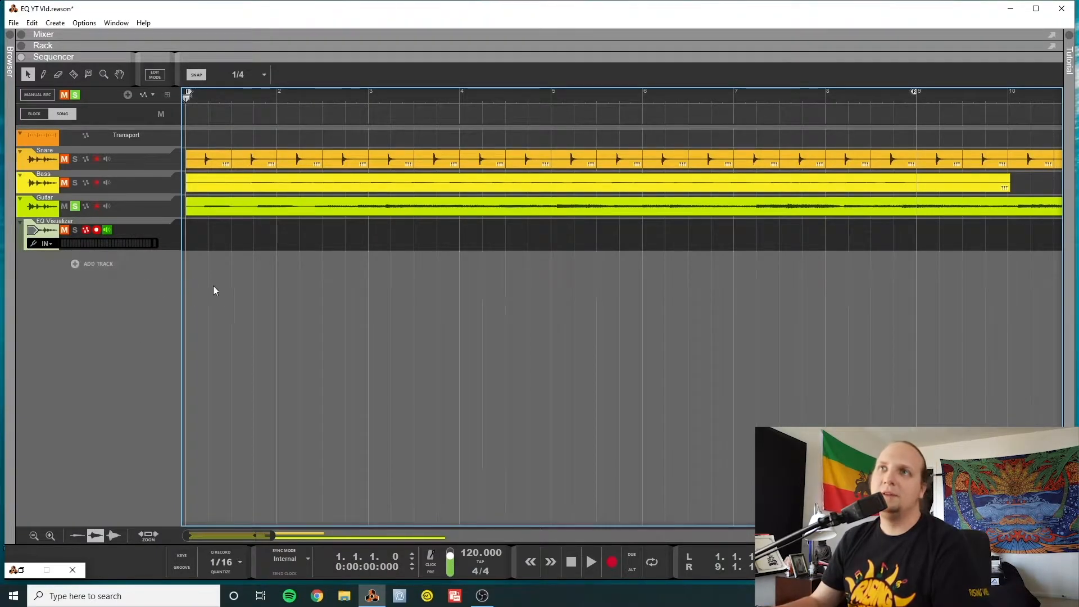
key("F6")
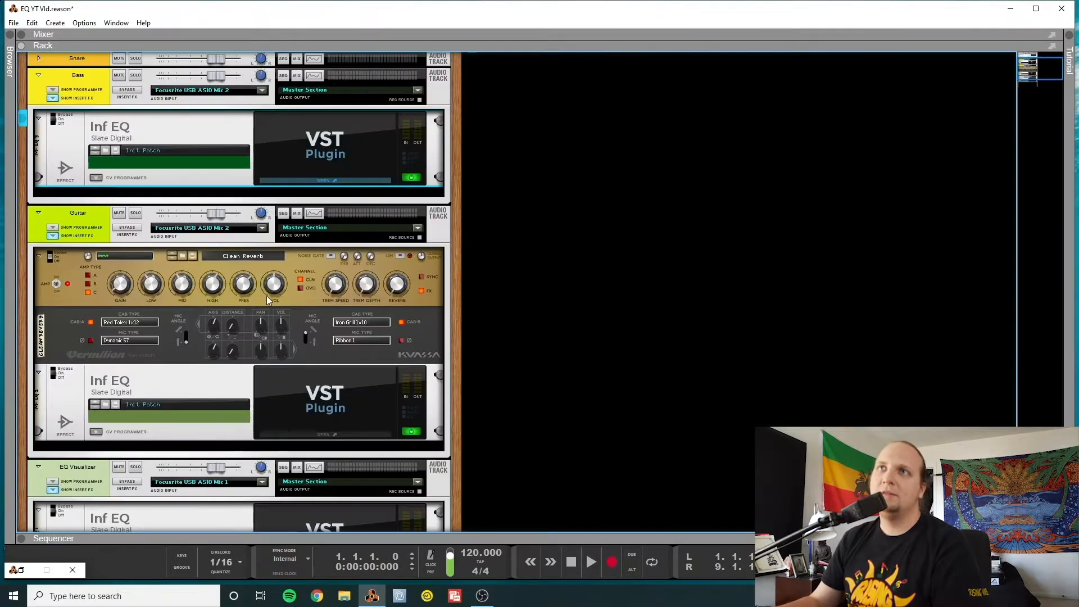
left_click(342, 180)
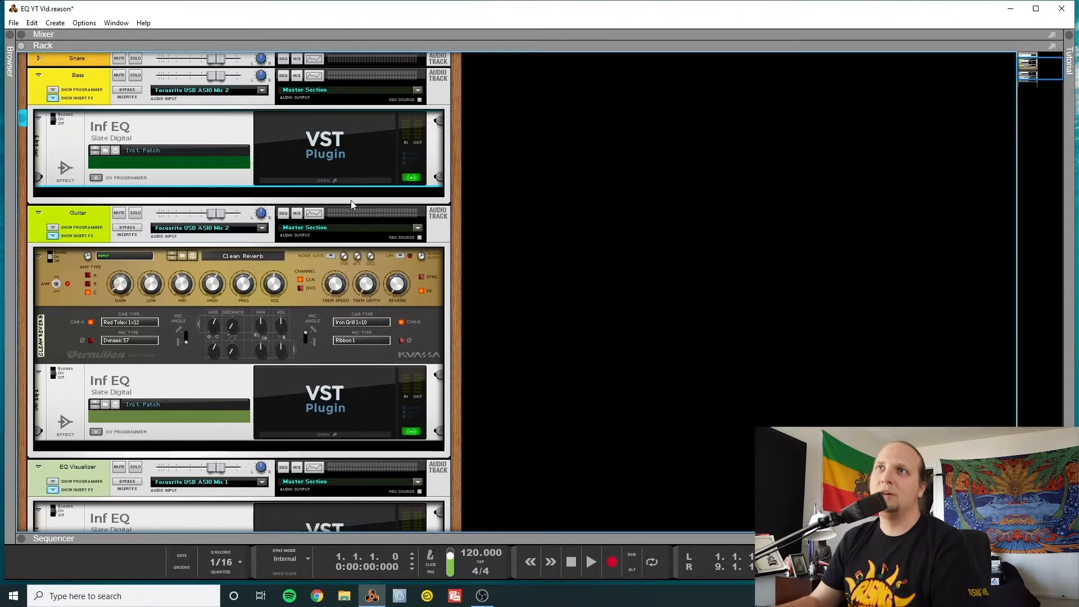
left_click(354, 180)
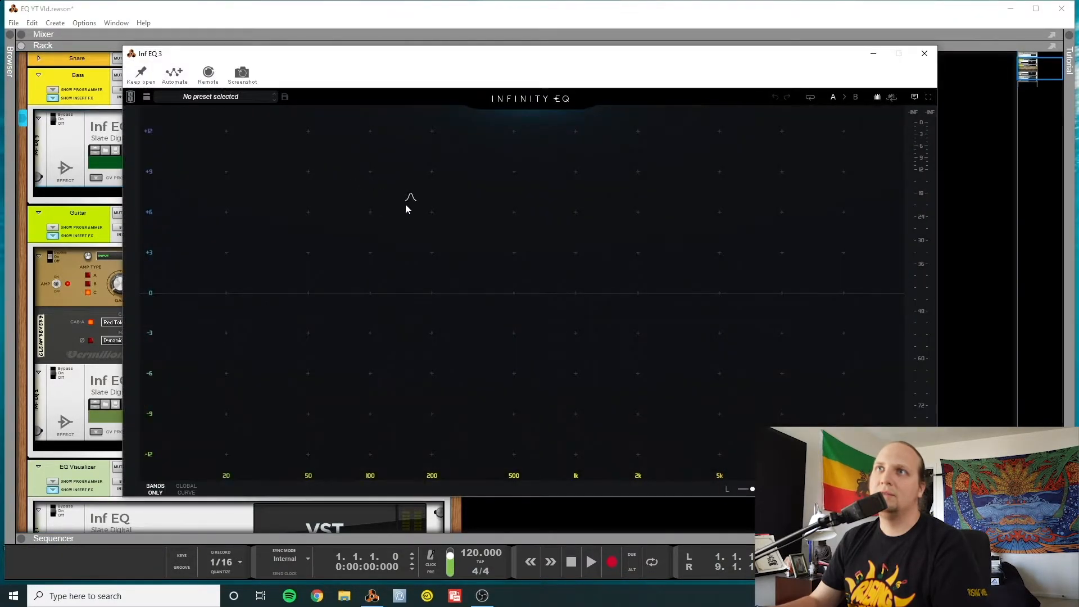
key("F7")
left_click_drag(482, 58, 527, 71)
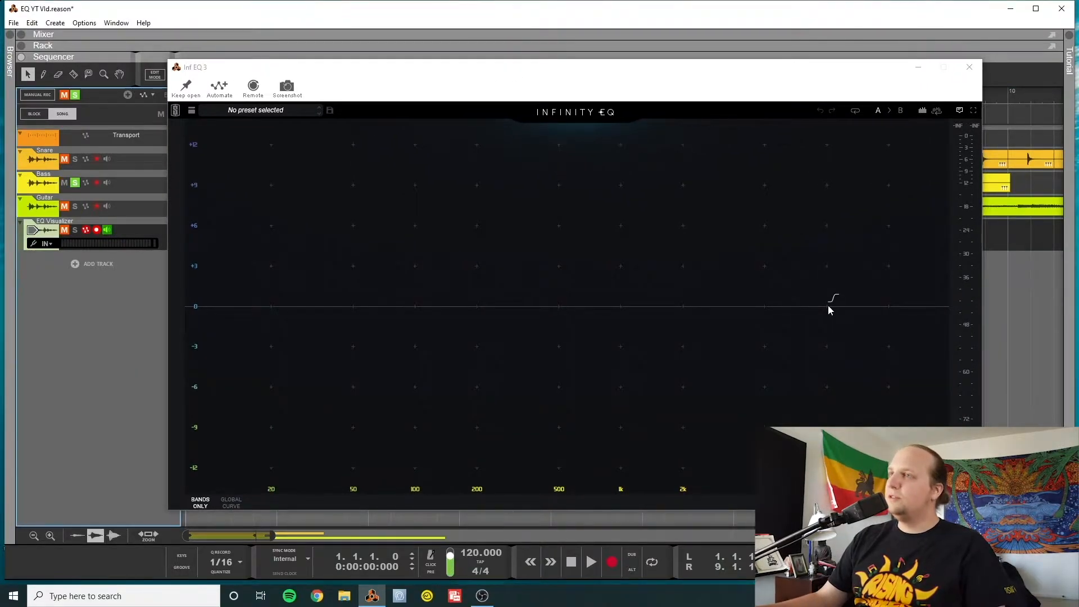
Add a high shelf to the bass EQ boosting about 8.7 dB at 3.00 kHz, and flatten it to 0 dB near 6 kHz
left_click(828, 305)
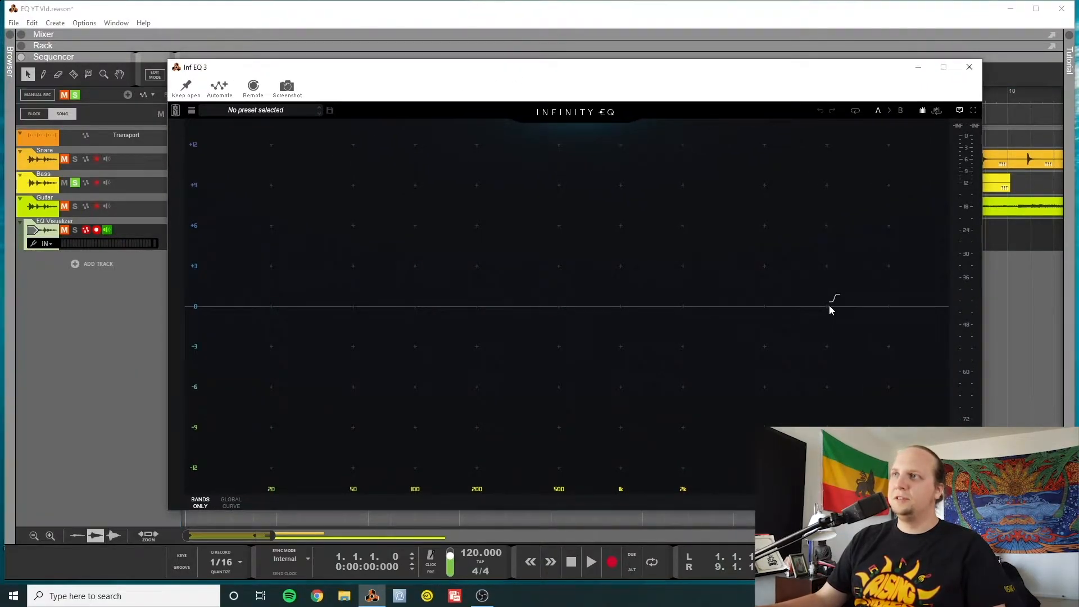
left_click(828, 305)
left_click_drag(830, 306, 719, 189)
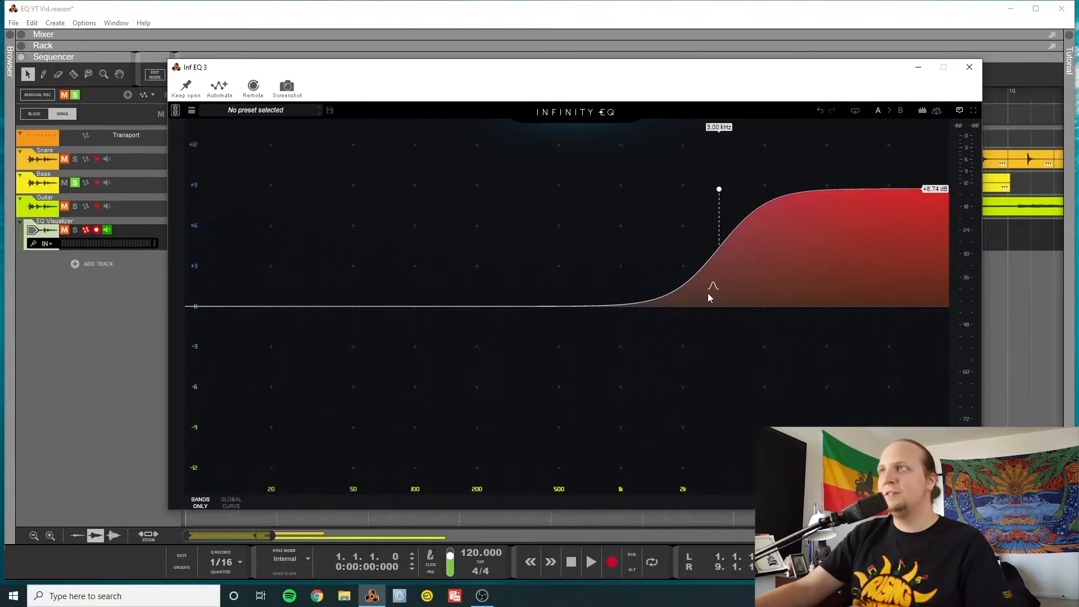
mouse_move(722, 193)
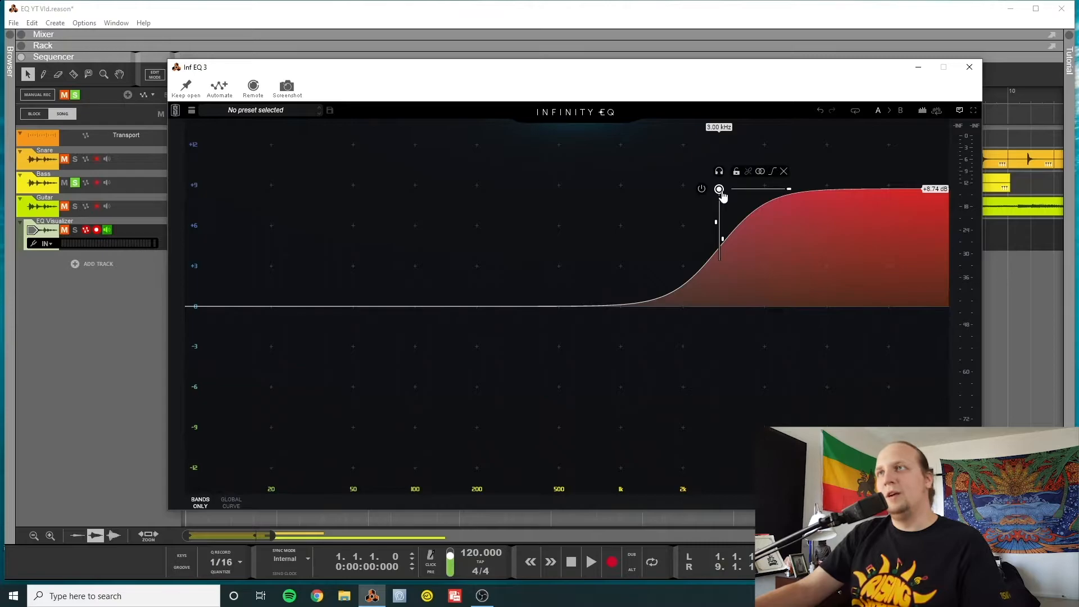
left_click_drag(721, 194, 799, 303)
left_click_drag(804, 403, 803, 450)
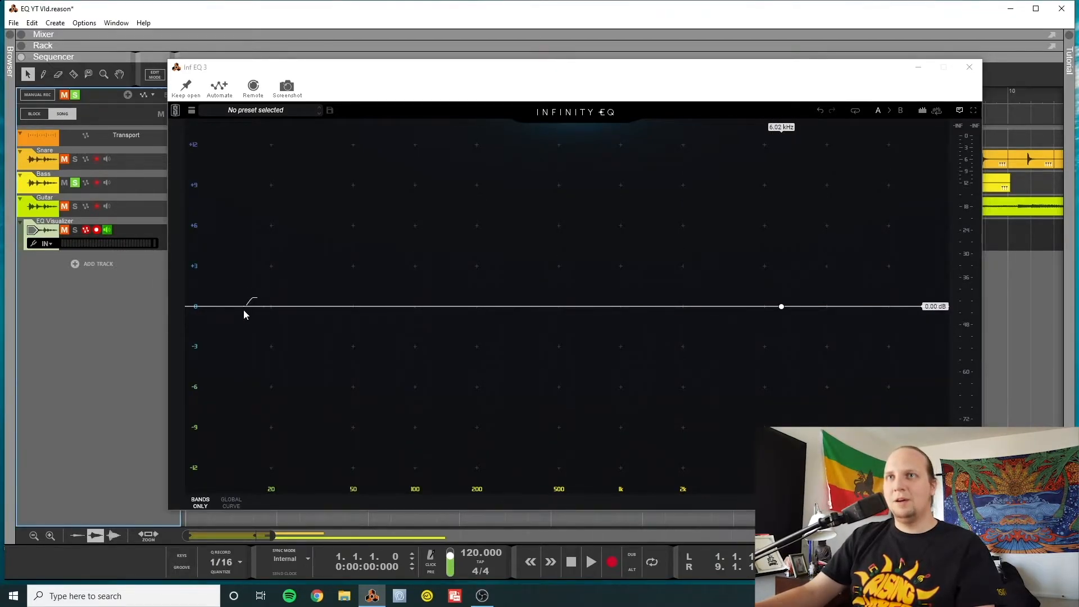
Add a high-pass filter at the bottom of the bass spectrum and set it to about 15.5 Hz
double_click(248, 307)
left_click_drag(248, 307, 253, 322)
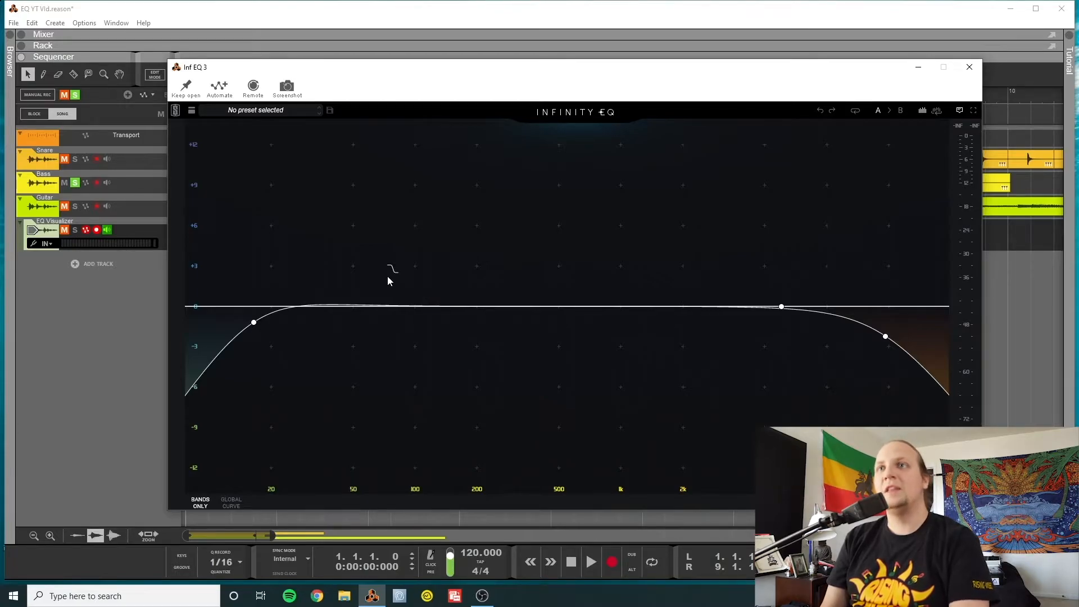
mouse_move(255, 326)
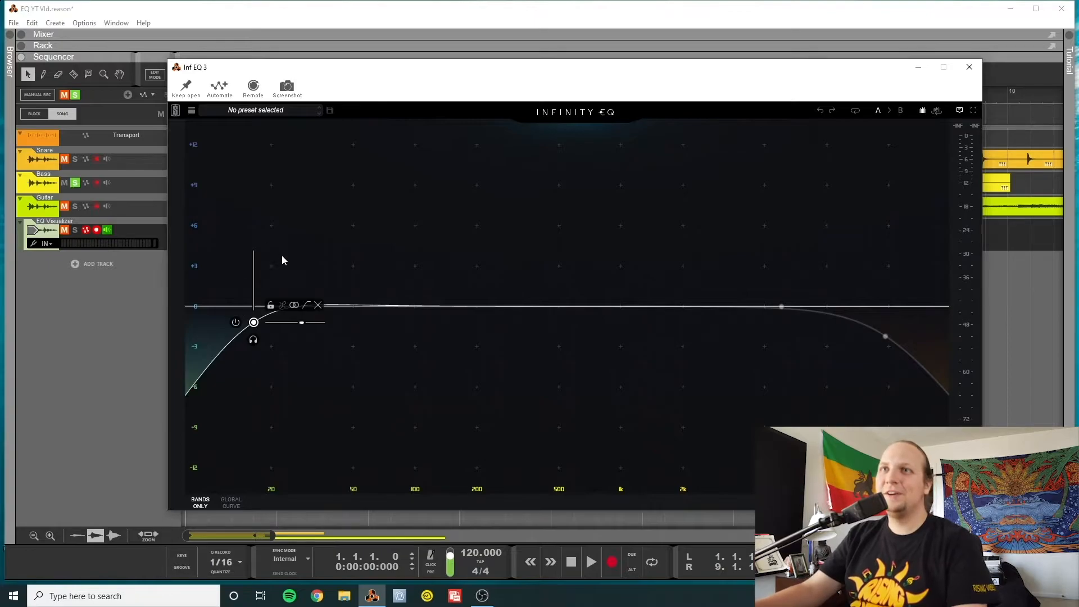
mouse_move(253, 328)
left_mouse_down()
mouse_move(361, 321)
mouse_move(249, 322)
left_mouse_up()
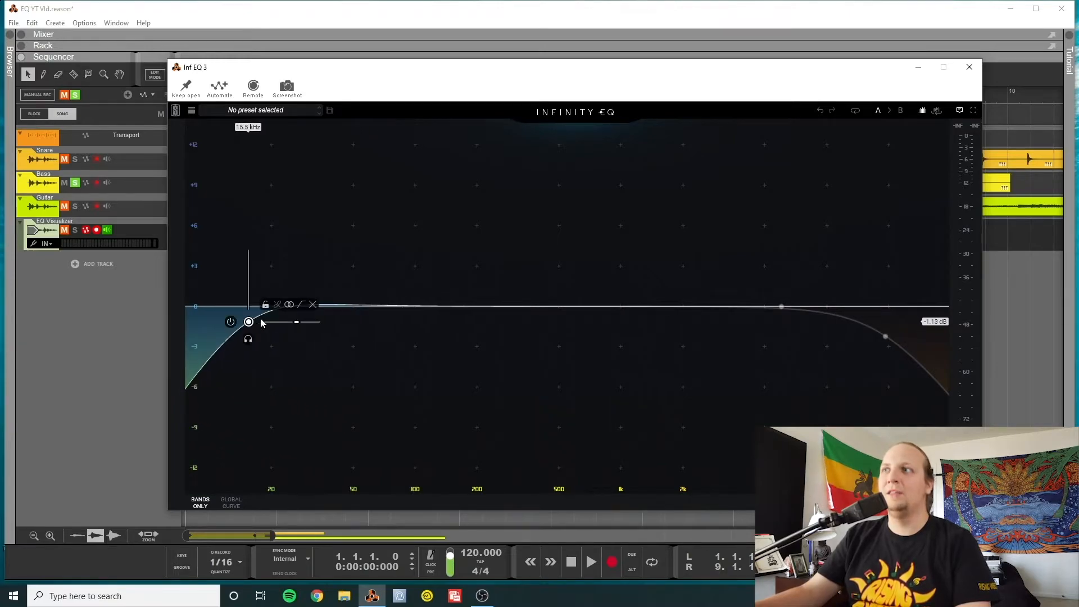
Nudge the flat high shelf slightly higher in frequency and set the low-pass filter to about 19.1 kHz
left_click(886, 336)
left_click(782, 306)
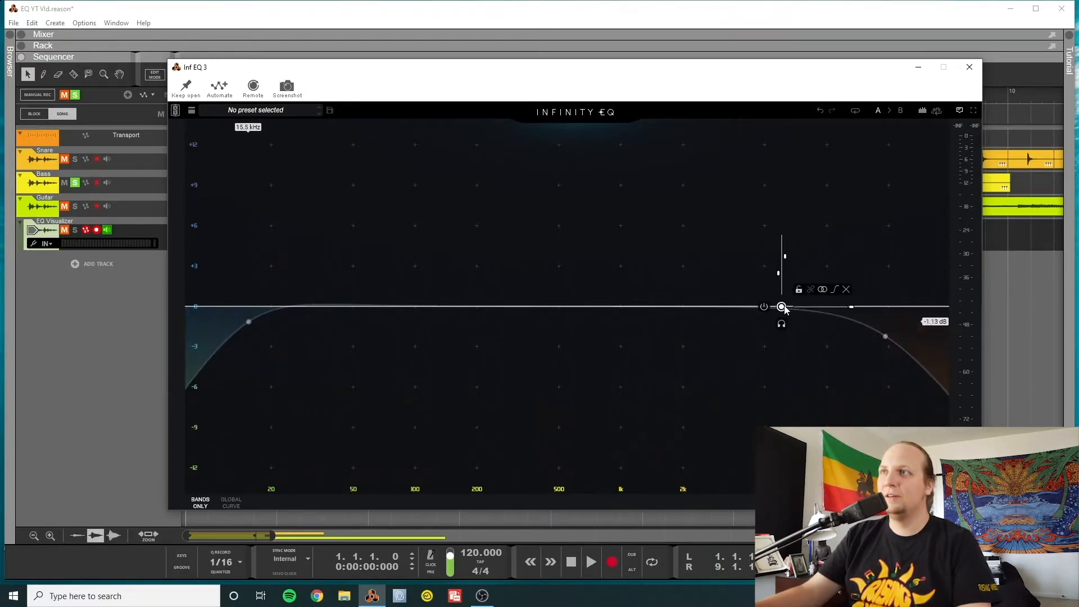
left_click_drag(783, 307, 792, 304)
mouse_move(885, 336)
left_mouse_down()
mouse_move(925, 339)
mouse_move(862, 335)
mouse_move(896, 335)
left_mouse_up()
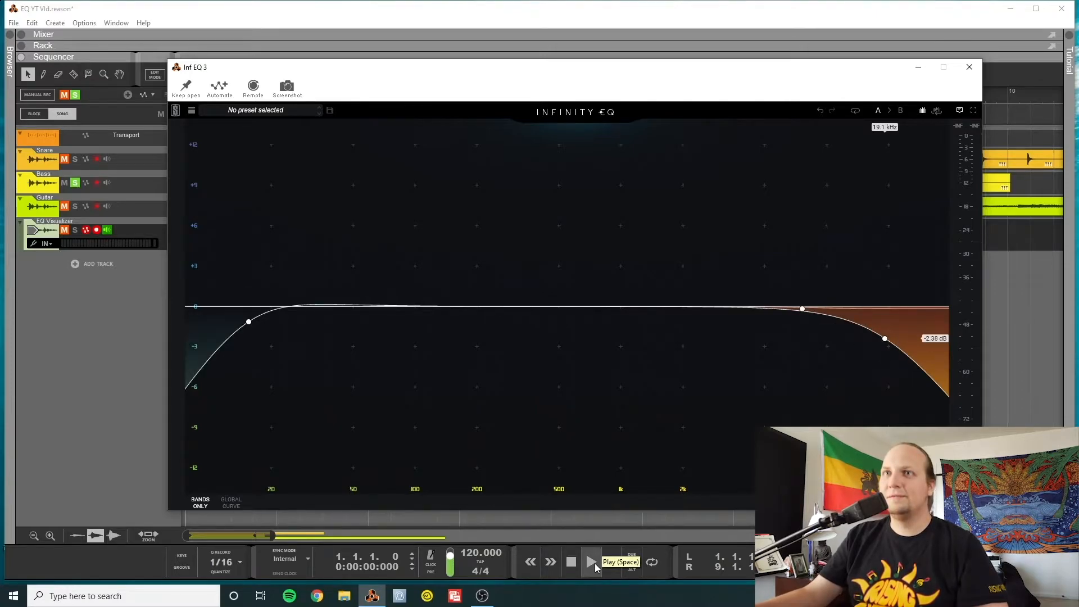
Play the bass while sweeping the high-pass filter up past 200 Hz and the high shelf and low-pass filter down in frequency
left_click(591, 562)
mouse_move(249, 329)
left_click_drag(248, 322, 485, 320)
mouse_move(810, 314)
left_click_drag(810, 314, 754, 308)
left_click_drag(885, 339, 532, 326)
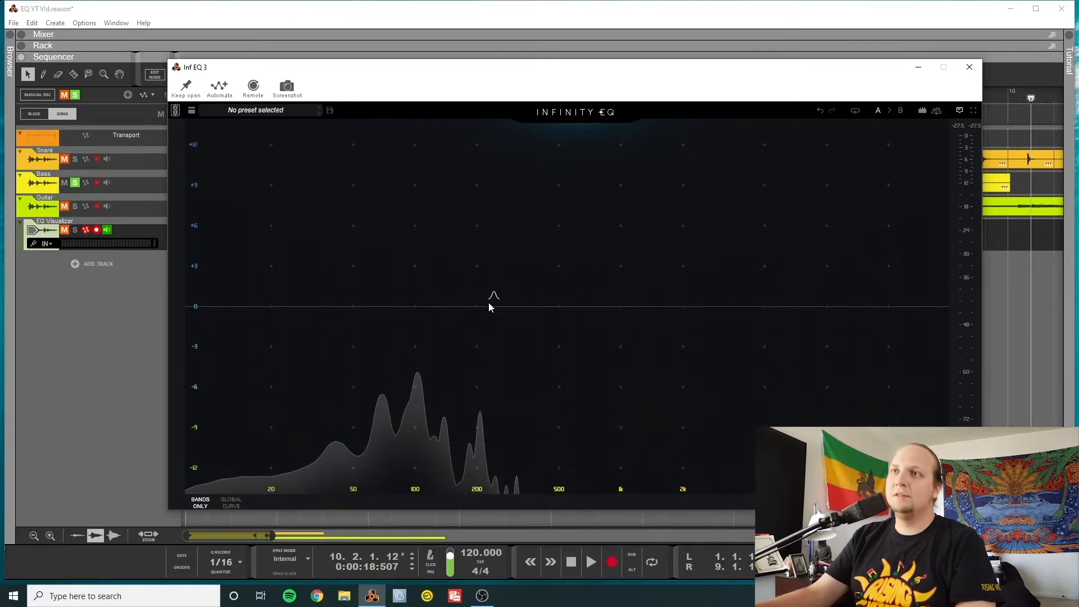
Add a narrow bell boost of about 5.3 dB at 200 Hz on the bass EQ
left_click_drag(482, 305, 481, 235)
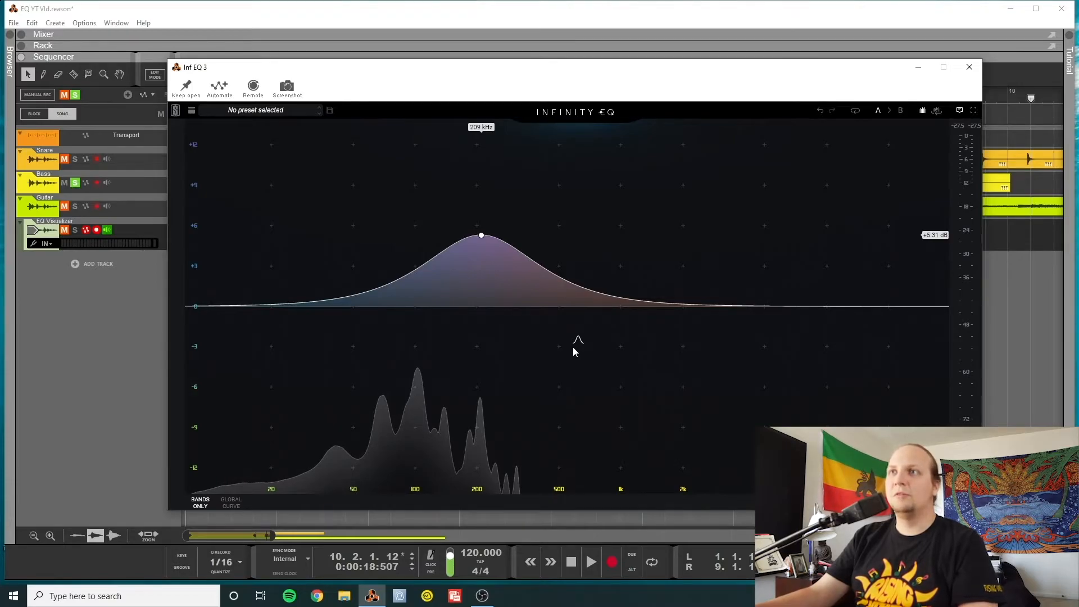
mouse_move(494, 240)
left_click_drag(522, 239, 496, 239)
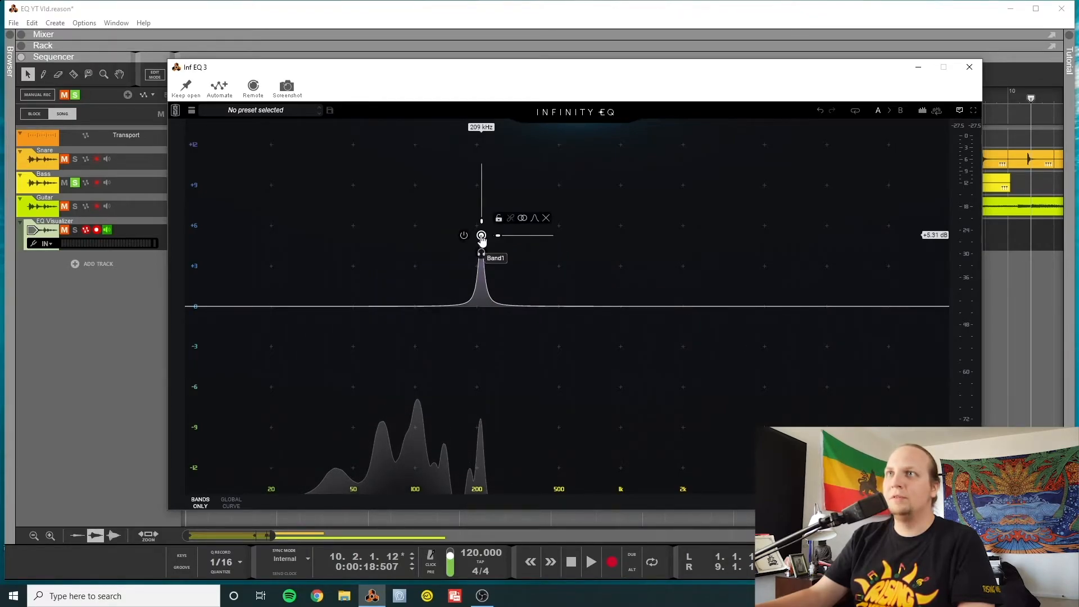
left_click_drag(482, 236, 477, 235)
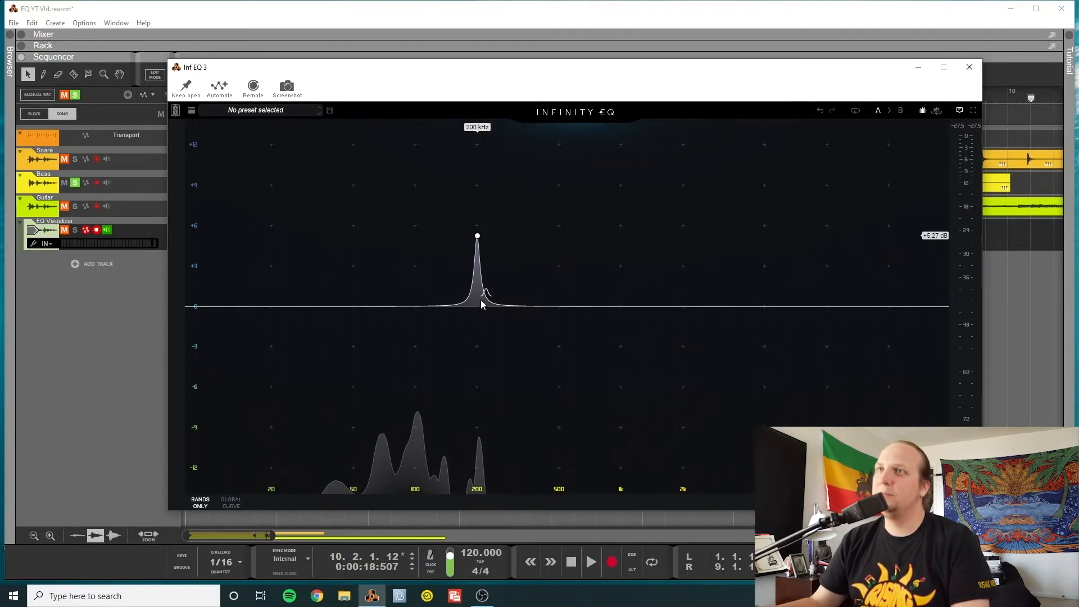
Play the bass and sweep the narrow bell across the lows, as a boost of about 9 dB and as a cut of about 15 dB
left_click_drag(478, 236, 383, 185)
key("space")
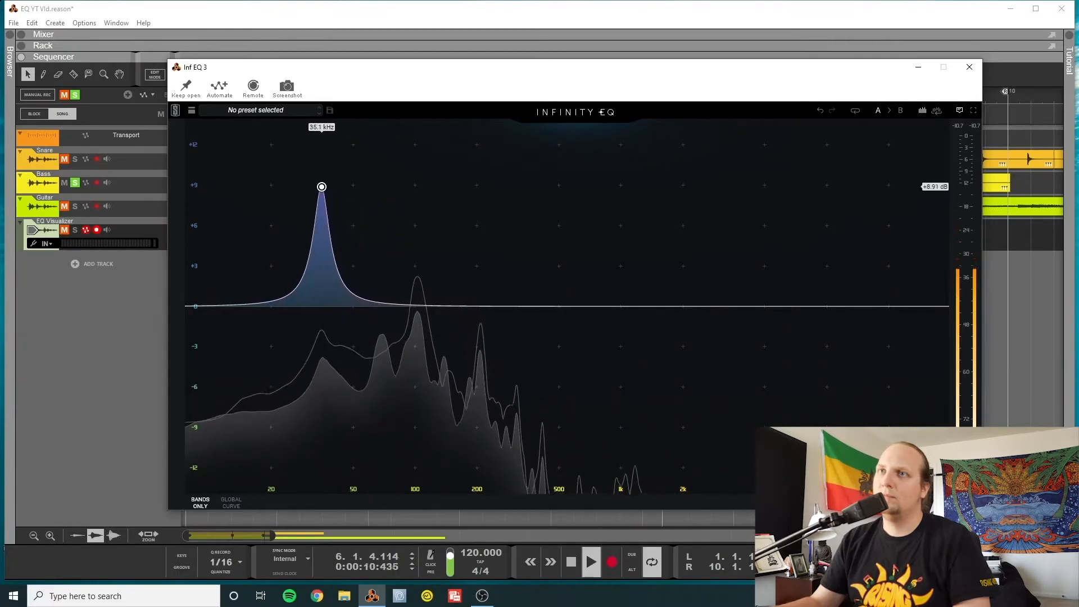
left_click_drag(318, 186, 479, 190)
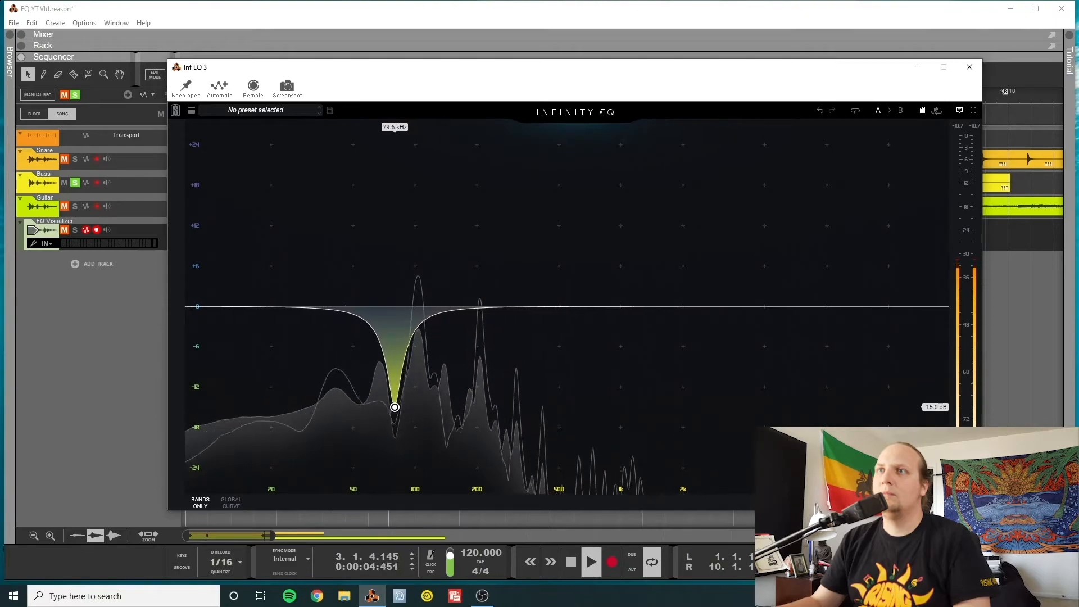
left_click_drag(352, 414, 603, 422)
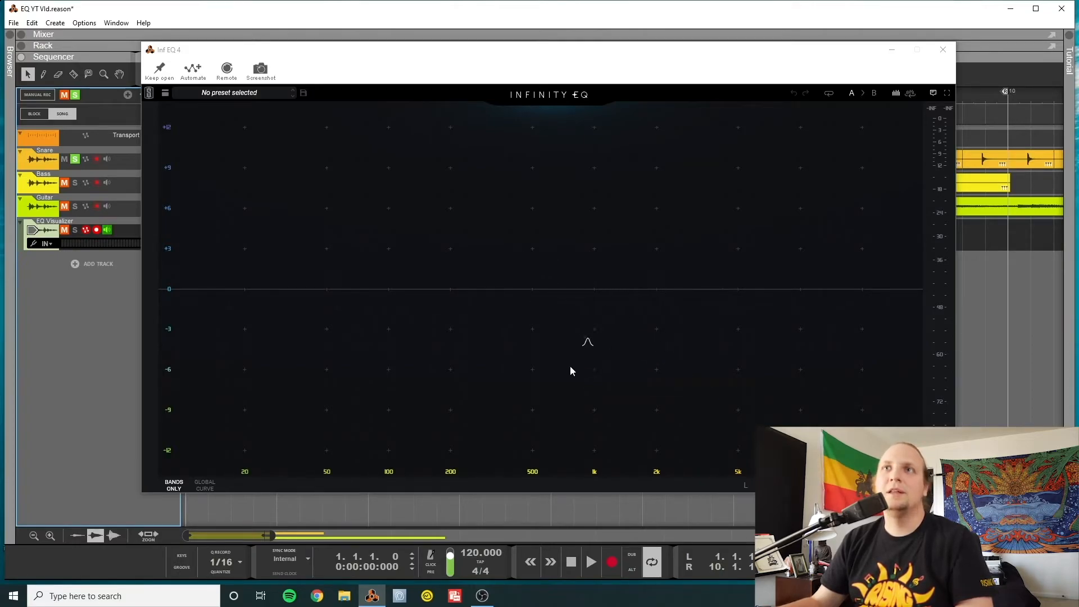
Play the snare and add a high-pass filter at about 85 Hz and a bell boost of about 1.8 dB at 6.39 kHz
left_click(591, 561)
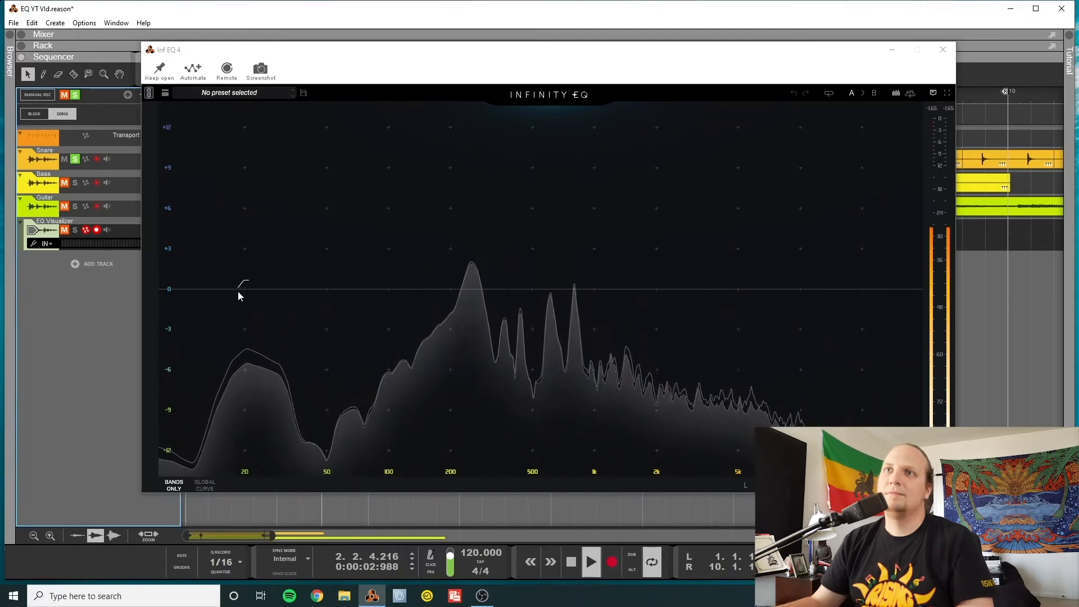
left_click_drag(241, 288, 406, 301)
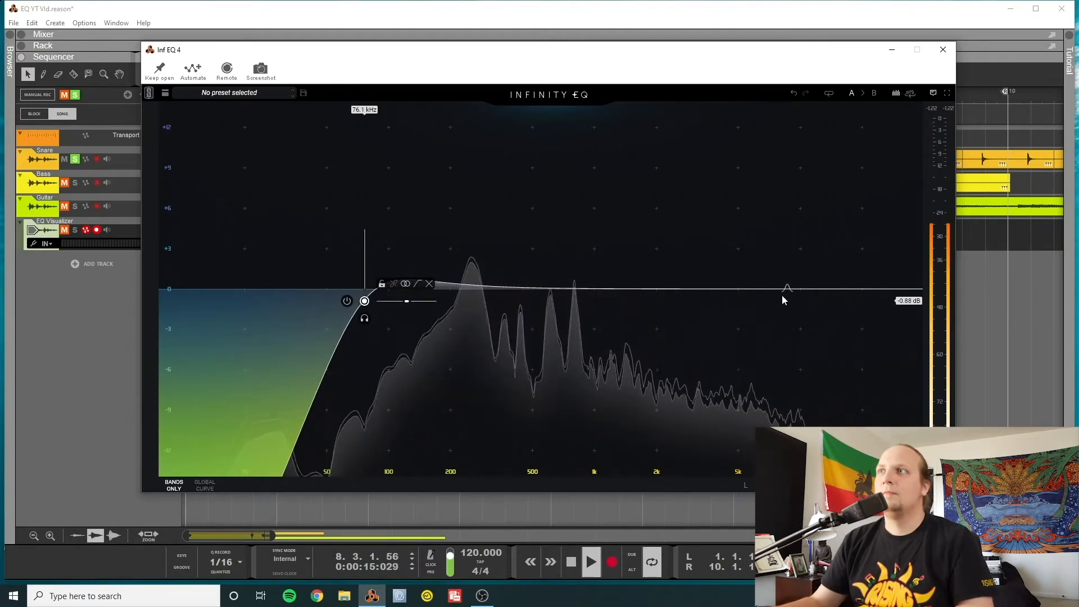
left_click(766, 289)
left_click_drag(766, 288, 759, 262)
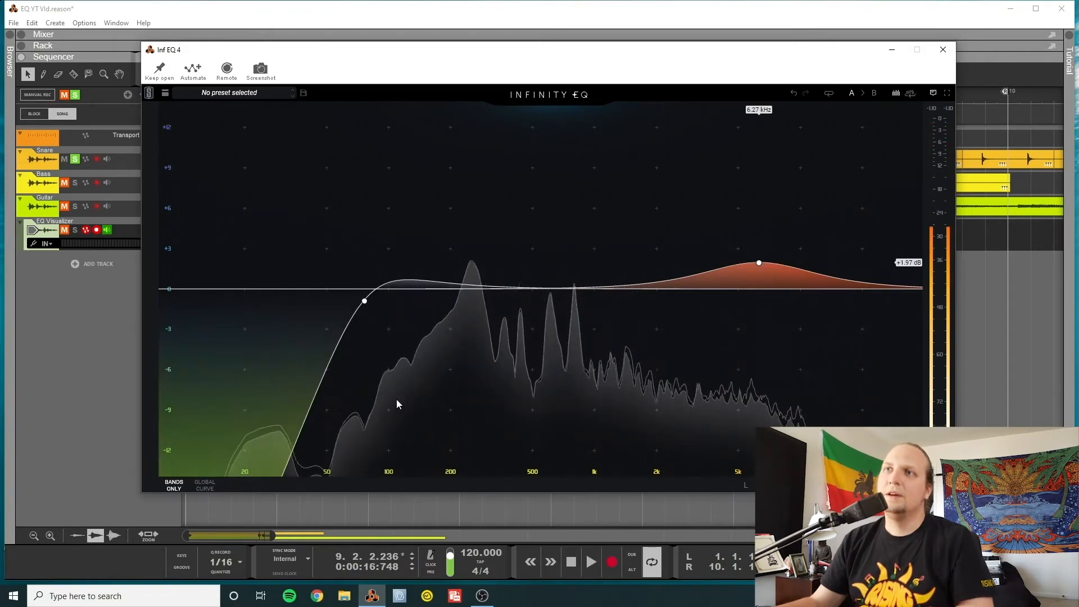
left_click_drag(364, 302, 374, 296)
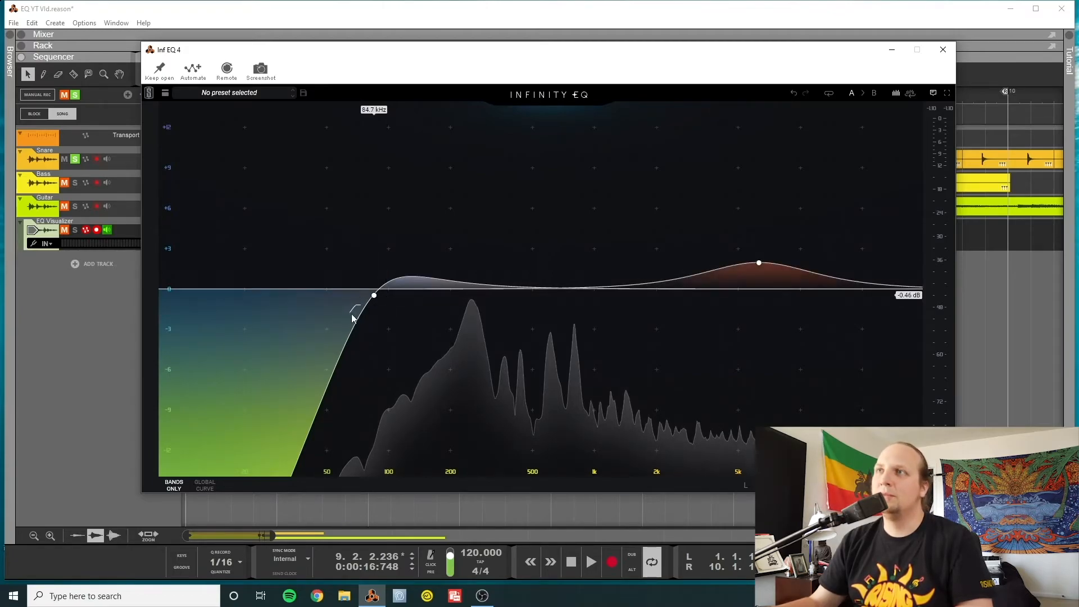
left_click(759, 264)
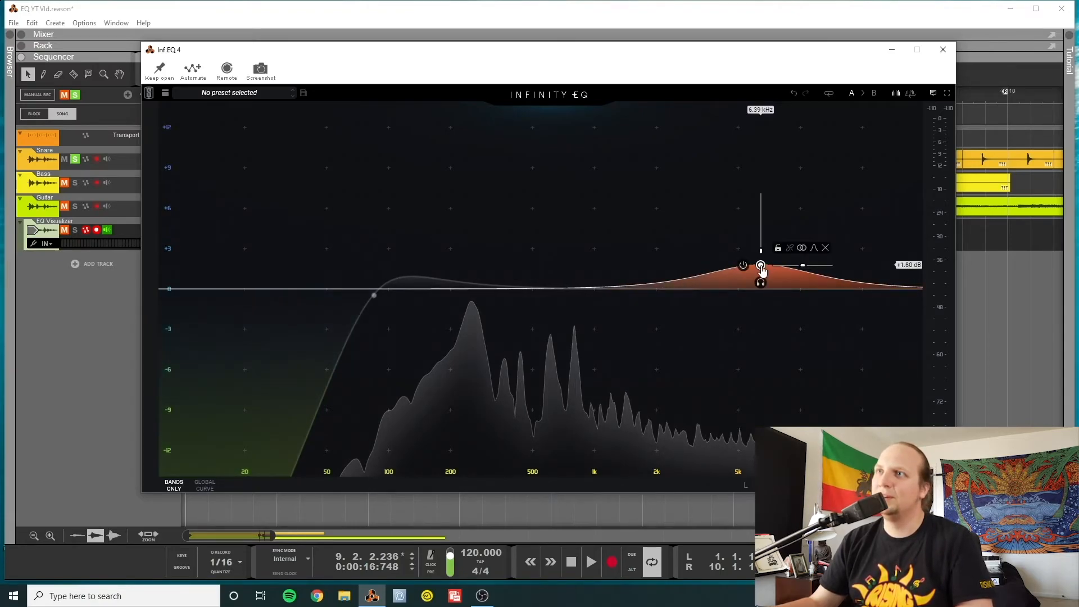
Play the snare and add a bell cut of about 3 dB, narrowing it and tuning it to around 450 Hz
left_click(591, 562)
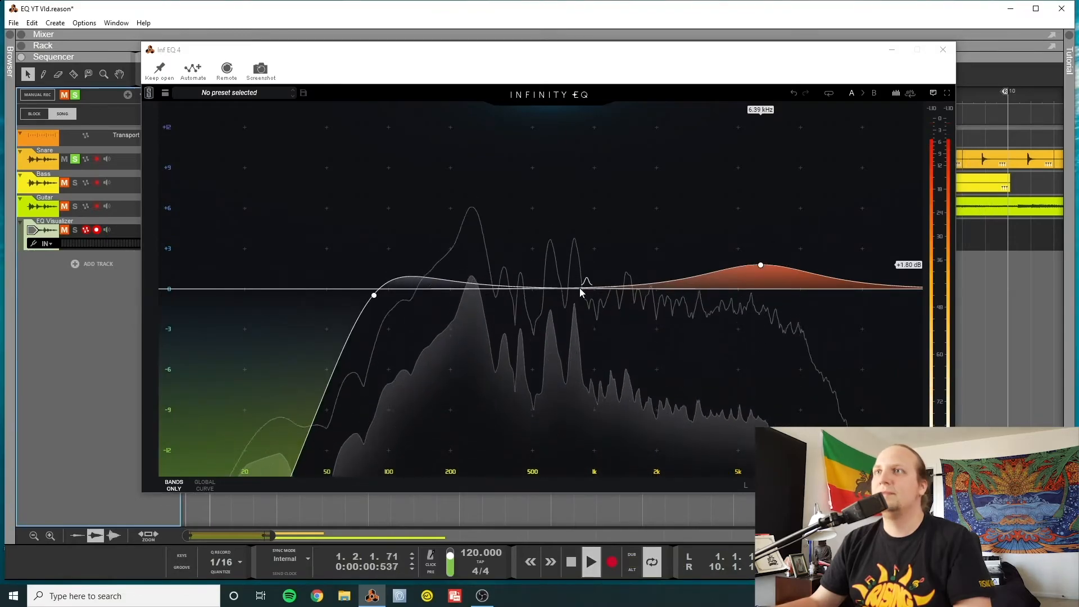
left_click(562, 289)
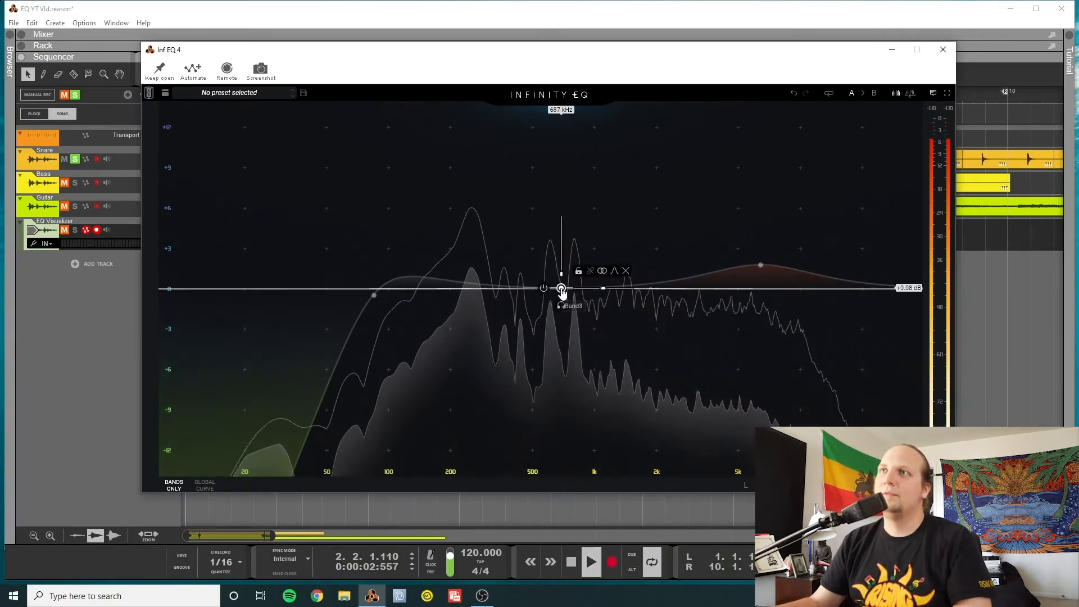
left_click_drag(562, 289, 554, 331)
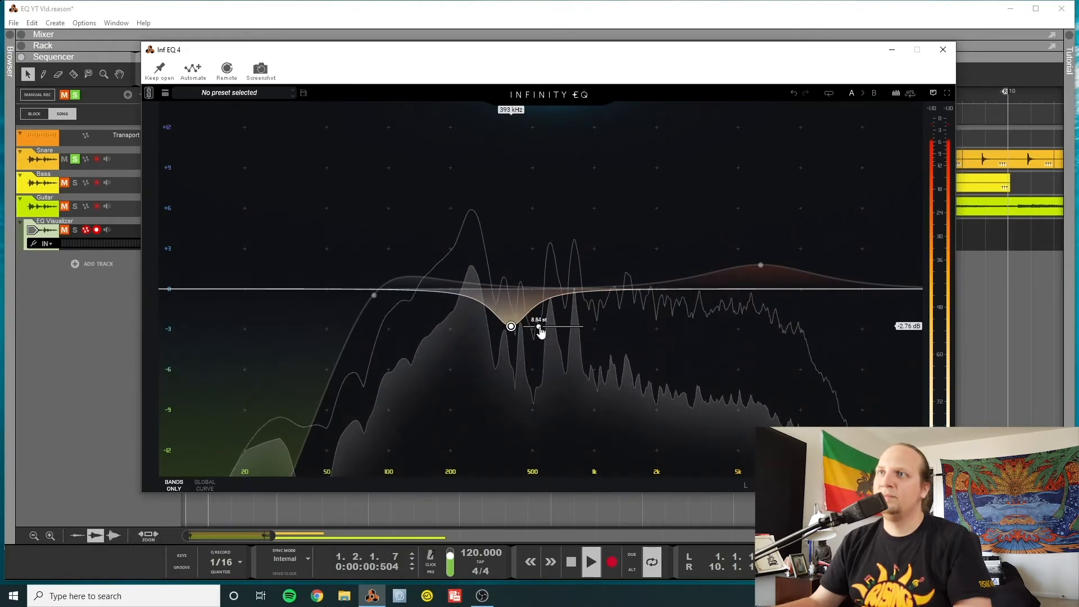
mouse_move(516, 333)
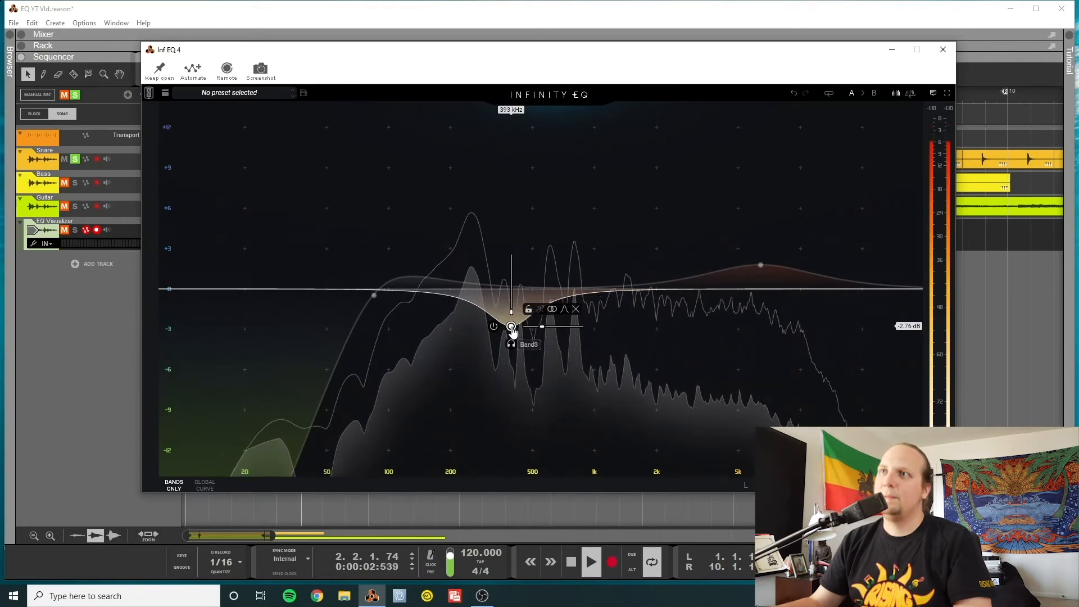
mouse_move(511, 327)
left_mouse_down()
mouse_move(541, 331)
mouse_move(507, 331)
left_mouse_up()
key("space")
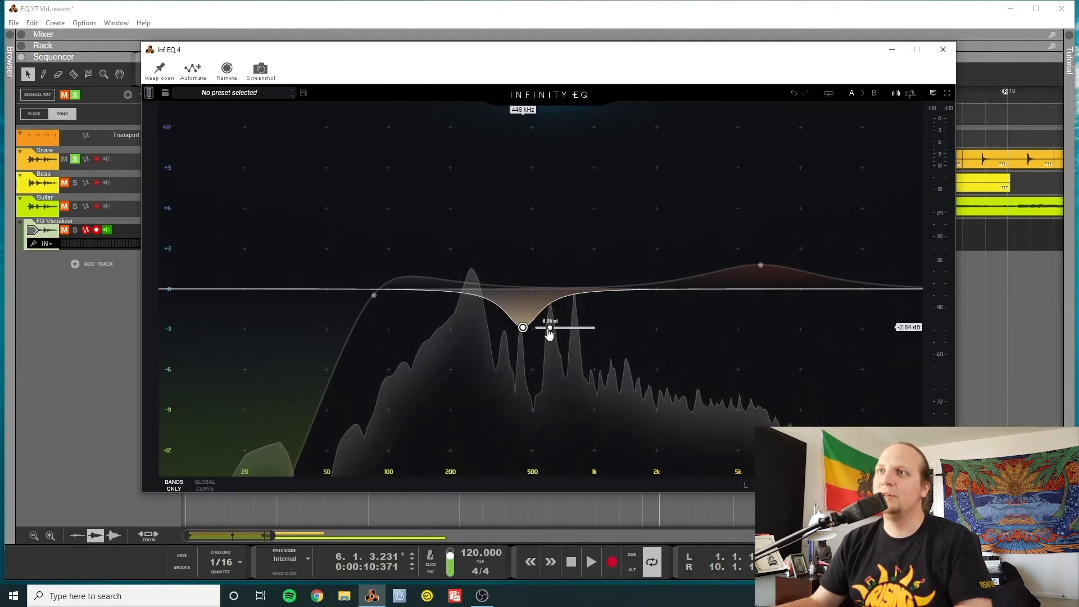
Add a high-shelf boost of about 3.7 dB at 12.2 kHz to the snare EQ and stop playback
left_click(898, 290)
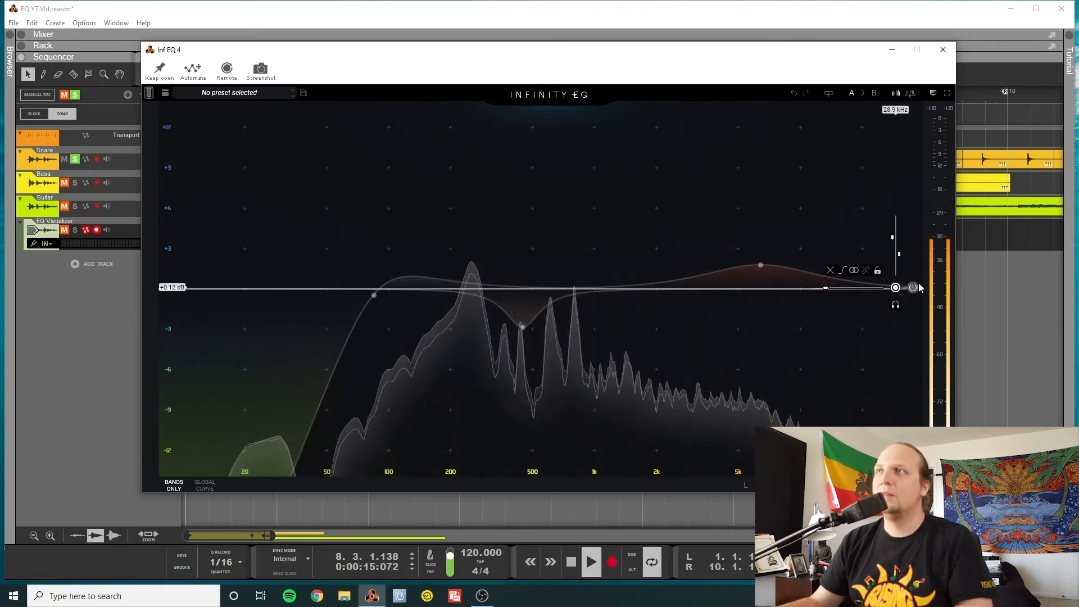
left_click_drag(895, 288, 818, 239)
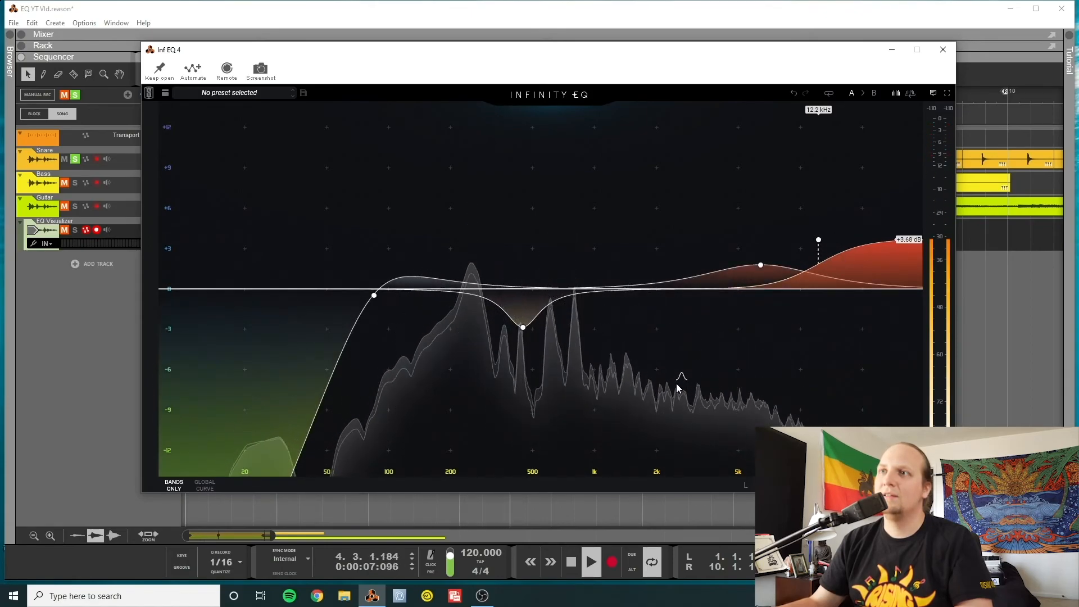
key("space")
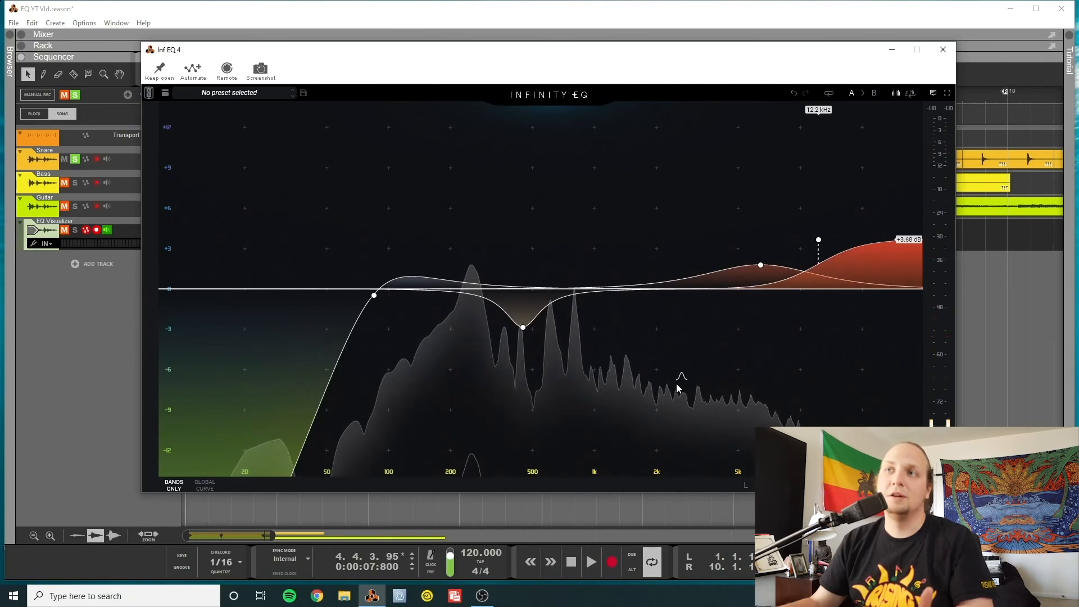